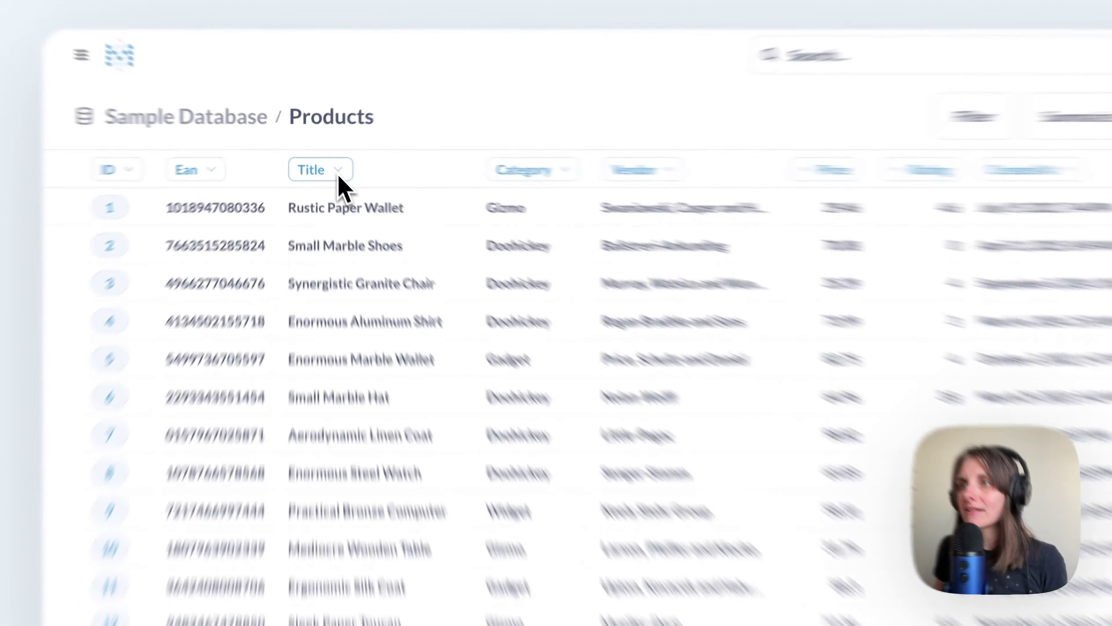
Step: Open the Title column's options menu in the Products table
{"action": "left_click", "coordinate": [339, 176]}
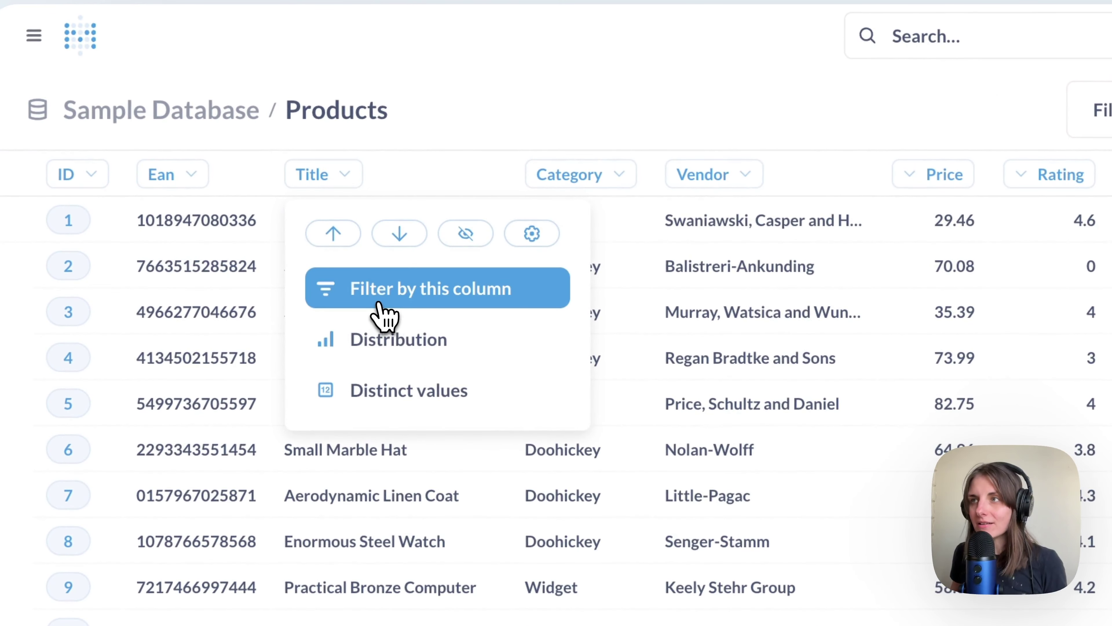
Step: Filter the Title column to contain 'wallet', narrowing Products to 11 rows
{"action": "left_click", "coordinate": [379, 289]}
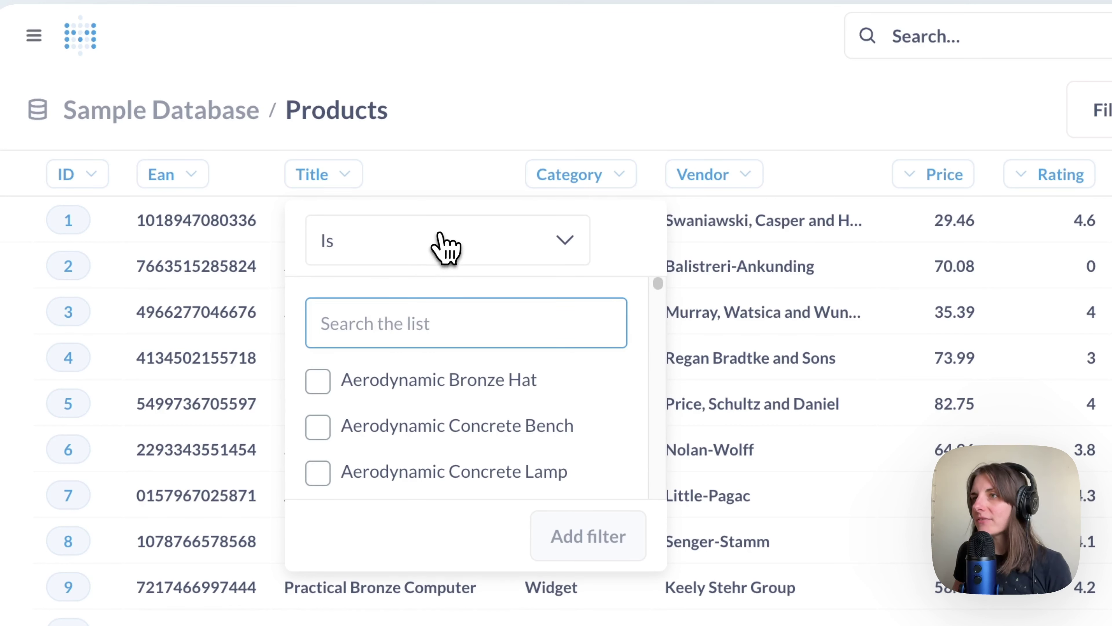
{"action": "left_click", "coordinate": [447, 244]}
{"action": "left_click", "coordinate": [463, 431]}
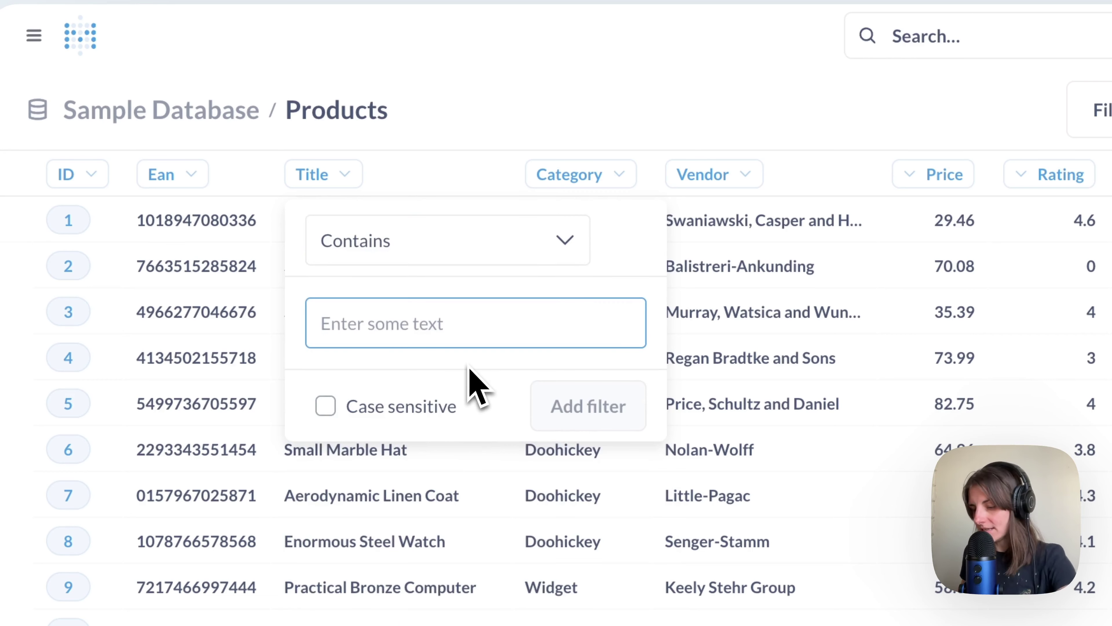
{"action": "type", "text": "wallet"}
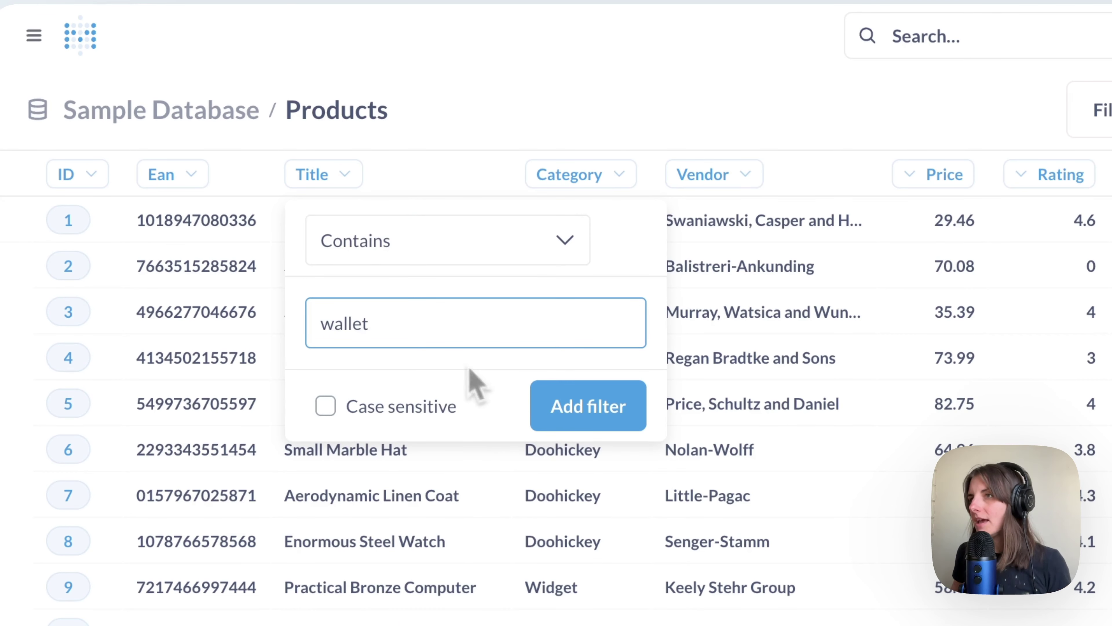
{"action": "left_click", "coordinate": [611, 408]}
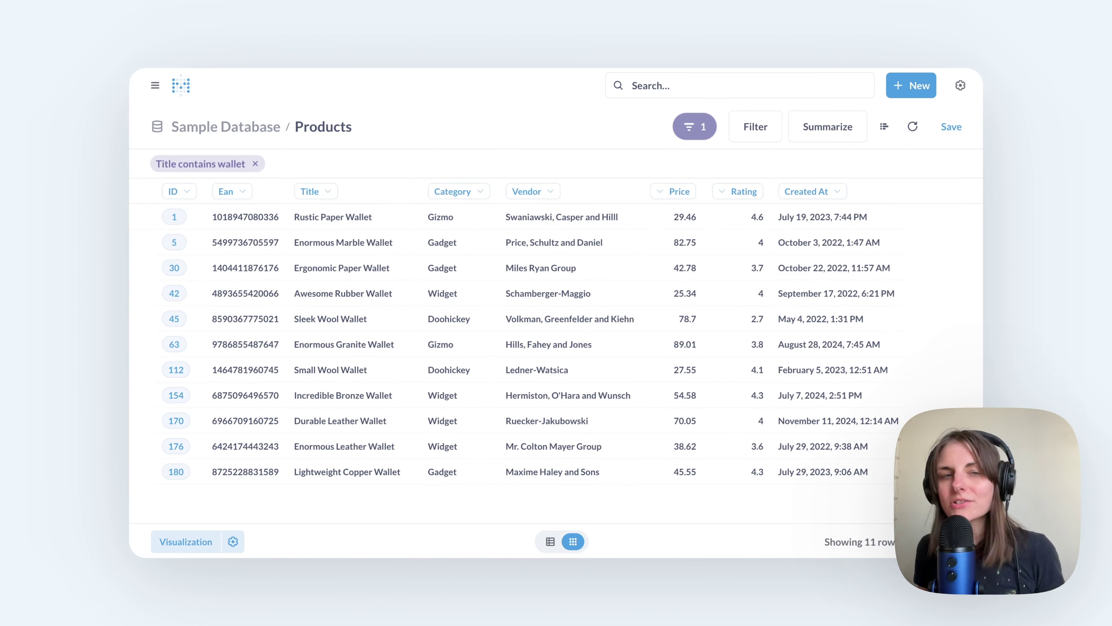
{"action": "left_click", "coordinate": [224, 166]}
Step: Change the Title filter value from 'wallet' to 'car', leaving 10 rows
{"action": "left_click_drag", "start_coordinate": [213, 250], "coordinate": [144, 258]}
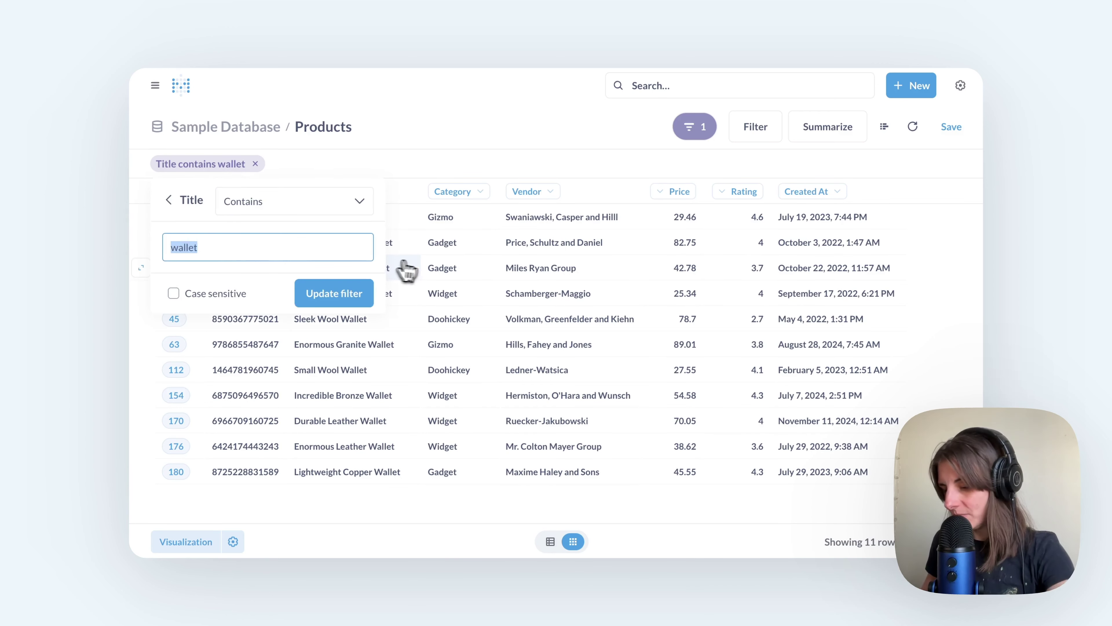
{"action": "type", "text": "car"}
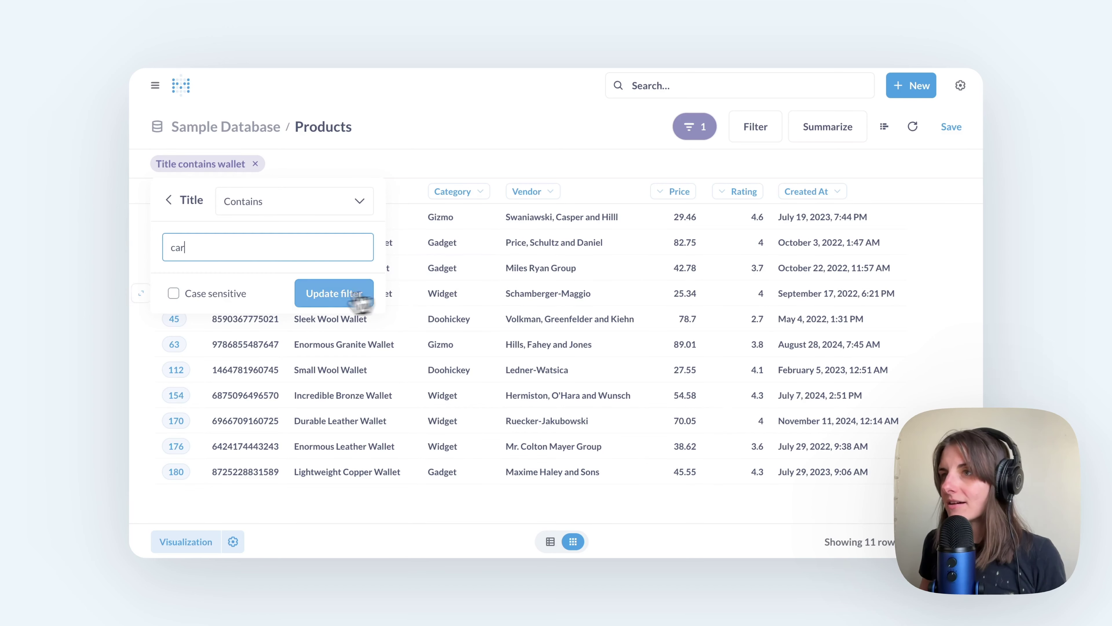
{"action": "left_click", "coordinate": [338, 300]}
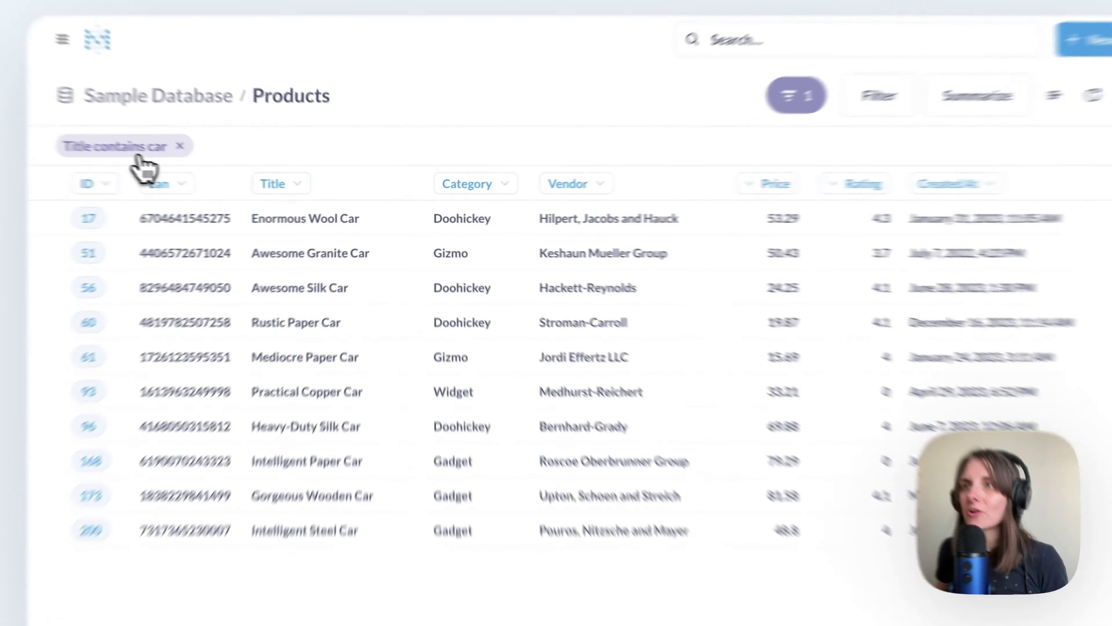
{"action": "left_click", "coordinate": [206, 164]}
Step: Switch the 'car' Title filter operator from Contains to Ends with
{"action": "left_click", "coordinate": [188, 214]}
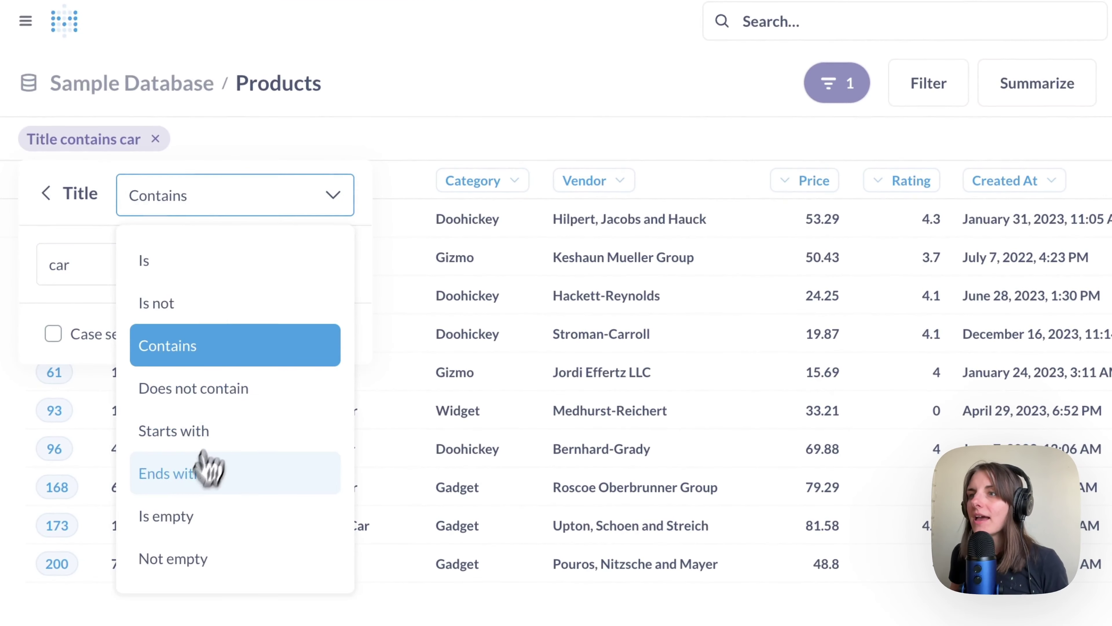
{"action": "left_click", "coordinate": [202, 468]}
{"action": "left_click", "coordinate": [293, 340]}
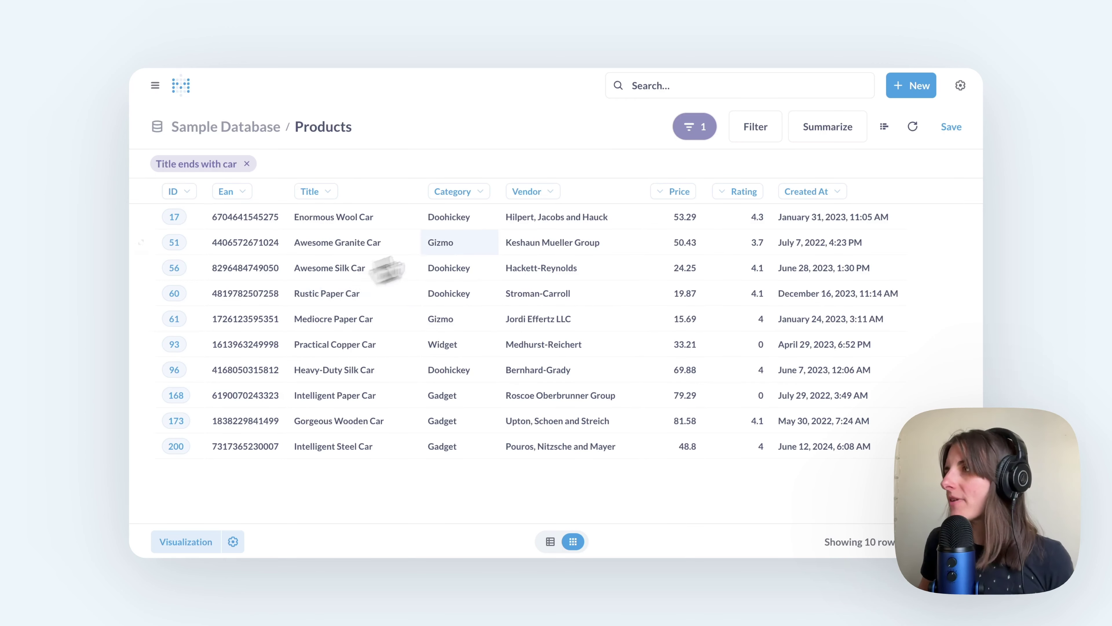
Step: In the notebook editor, add a Title ends with 'wallet' filter and visualize the results
{"action": "left_click", "coordinate": [884, 128]}
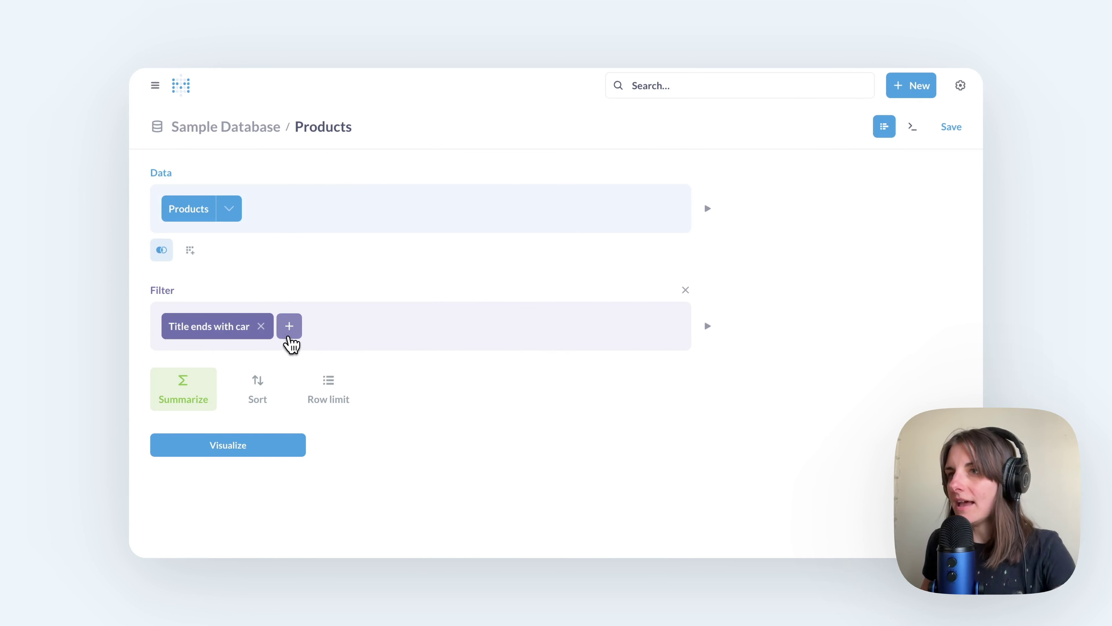
{"action": "left_click", "coordinate": [289, 326]}
{"action": "left_click", "coordinate": [338, 173]}
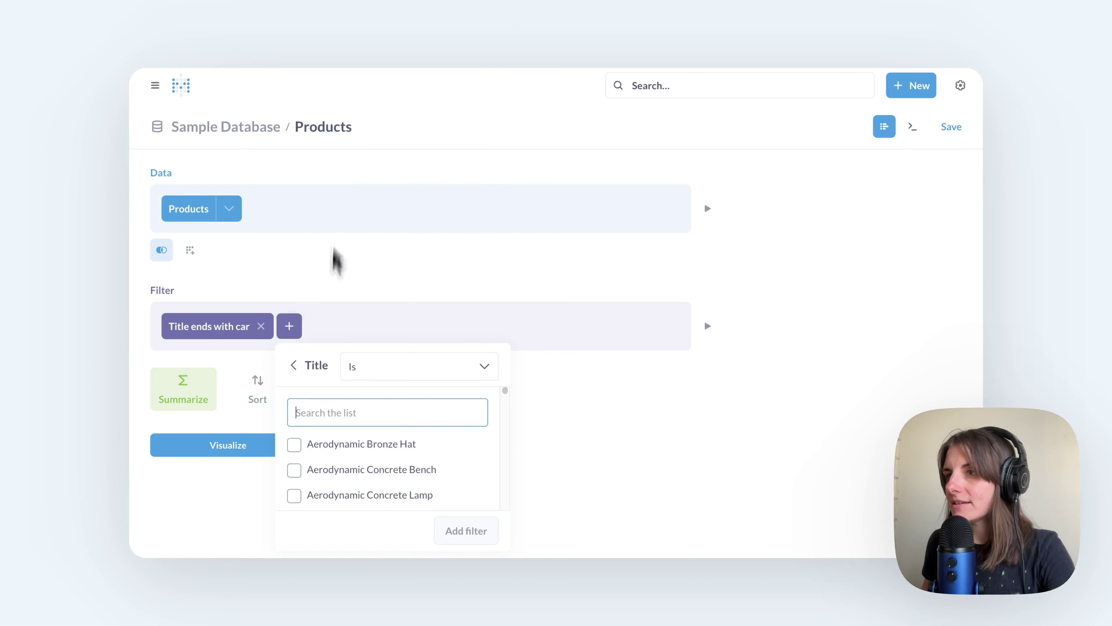
{"action": "left_click", "coordinate": [362, 373]}
{"action": "left_click", "coordinate": [379, 267]}
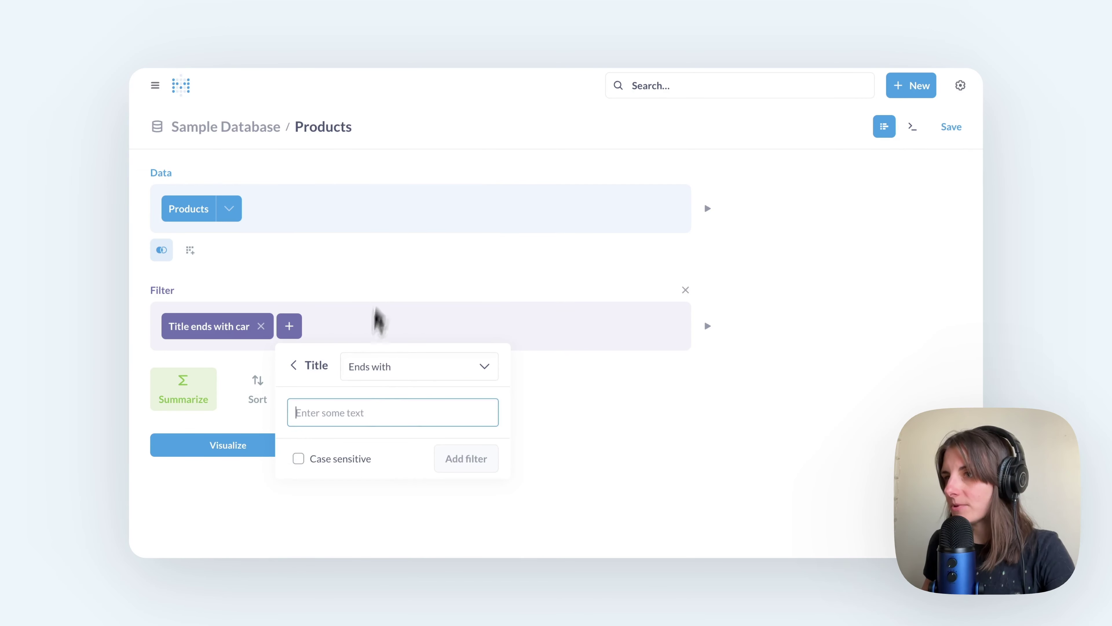
{"action": "type", "text": "wallet"}
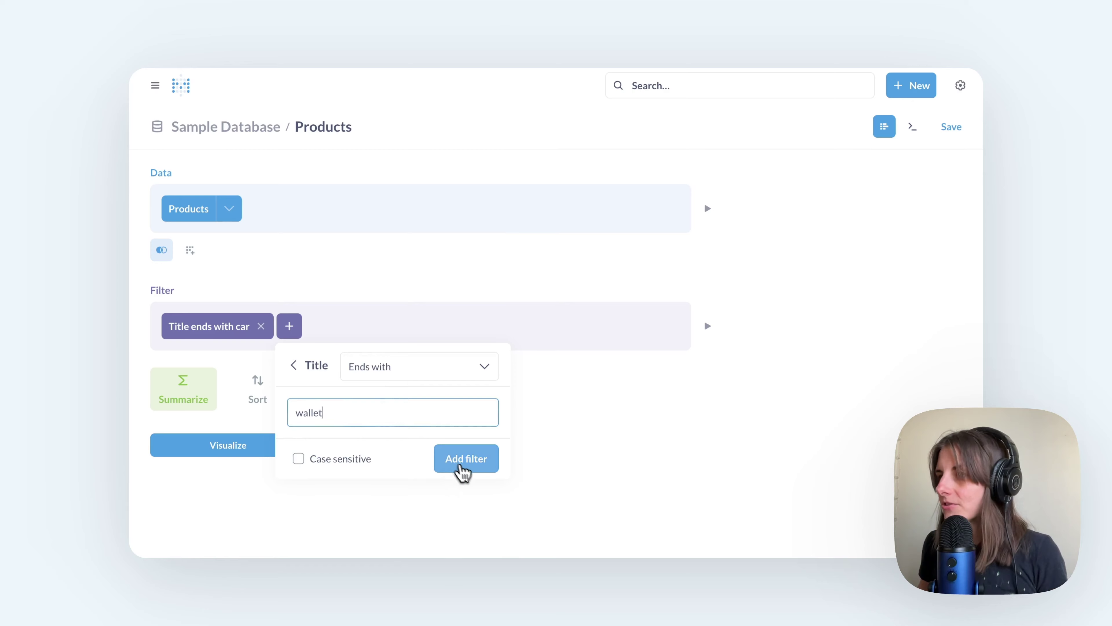
{"action": "left_click", "coordinate": [459, 465]}
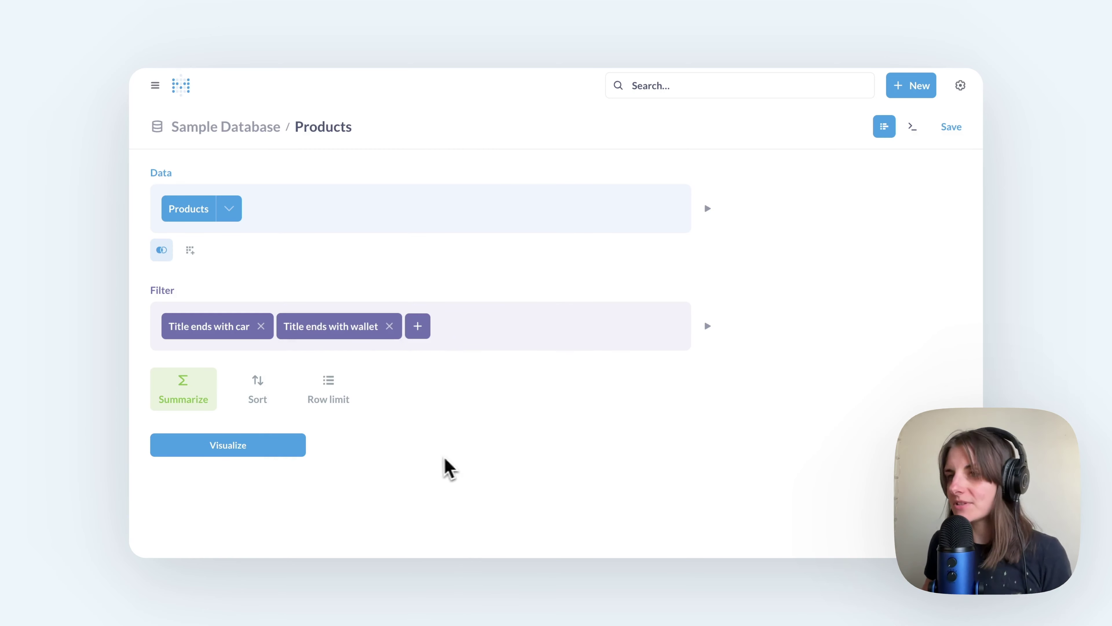
{"action": "left_click", "coordinate": [260, 454]}
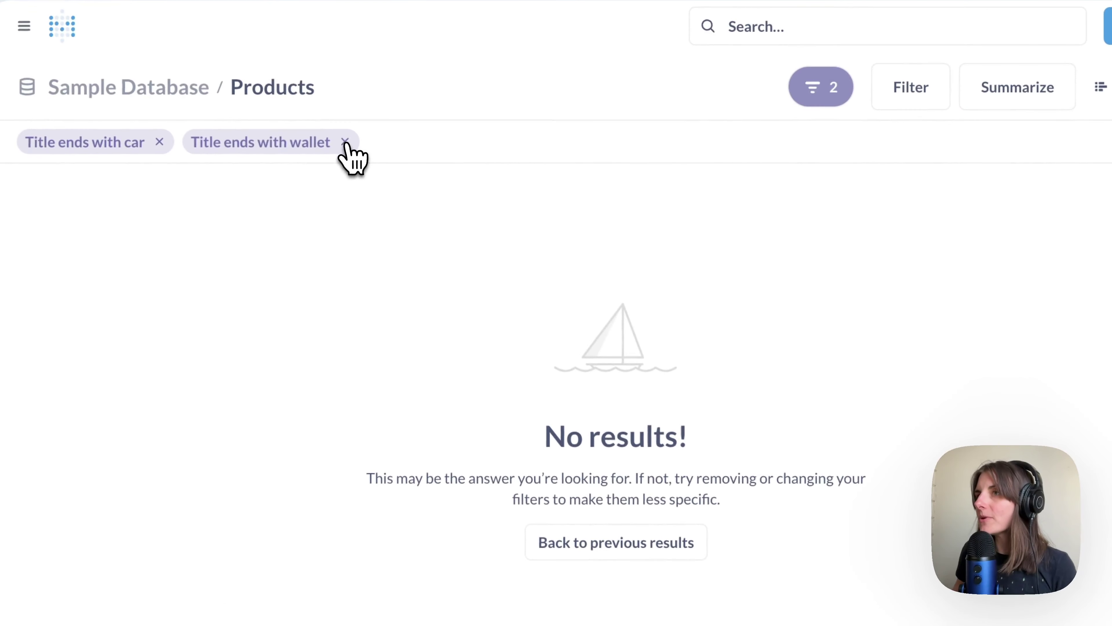
Step: Remove the Title ends with 'wallet' filter chip
{"action": "left_click", "coordinate": [373, 163]}
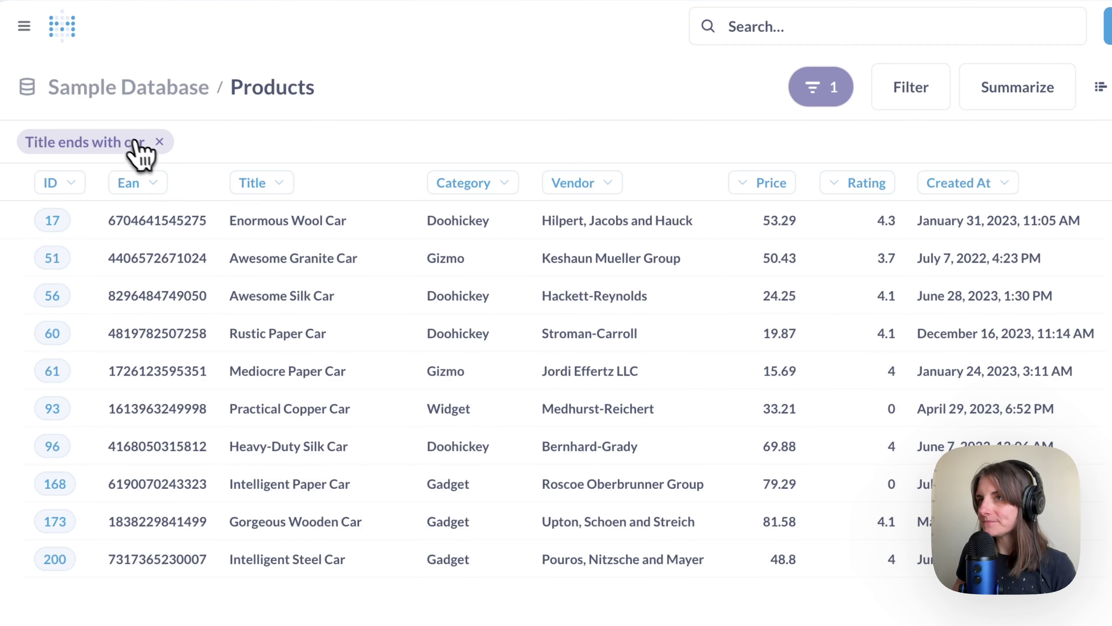
Step: Reopen the ends-with-car filter as custom expression endsWith([Title], "car", "case-insensitive")
{"action": "left_click", "coordinate": [122, 149]}
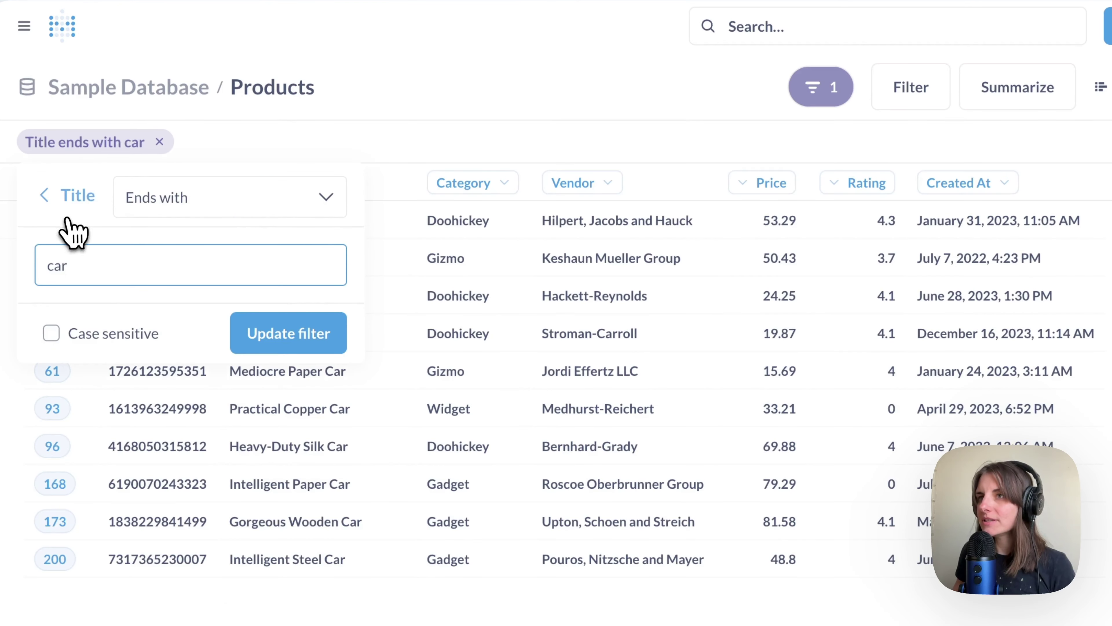
{"action": "left_click", "coordinate": [54, 203]}
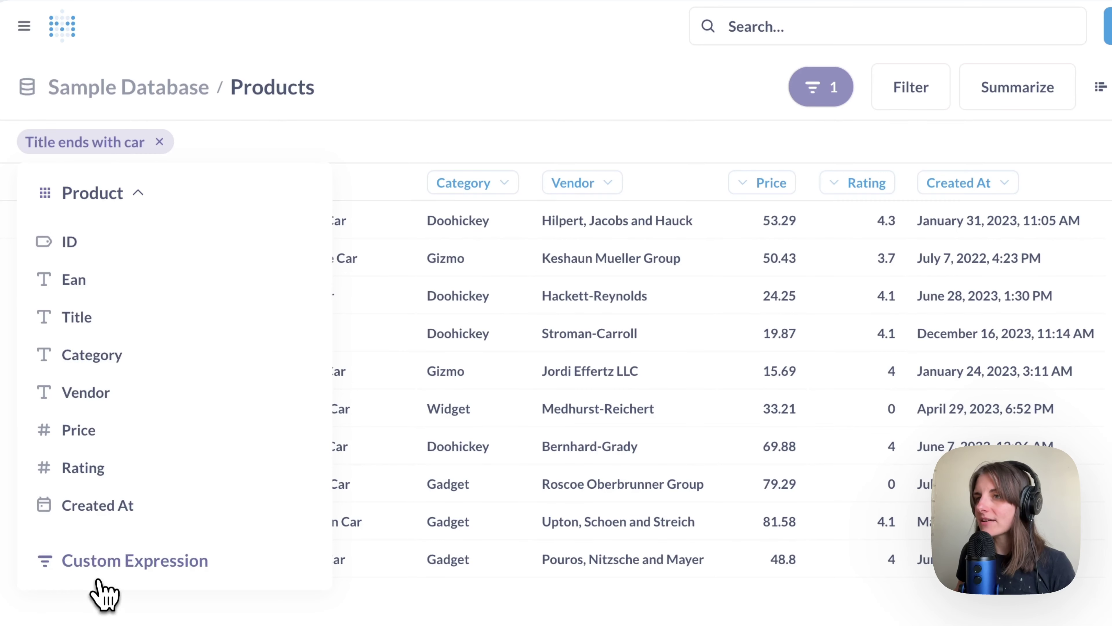
{"action": "left_click", "coordinate": [96, 564]}
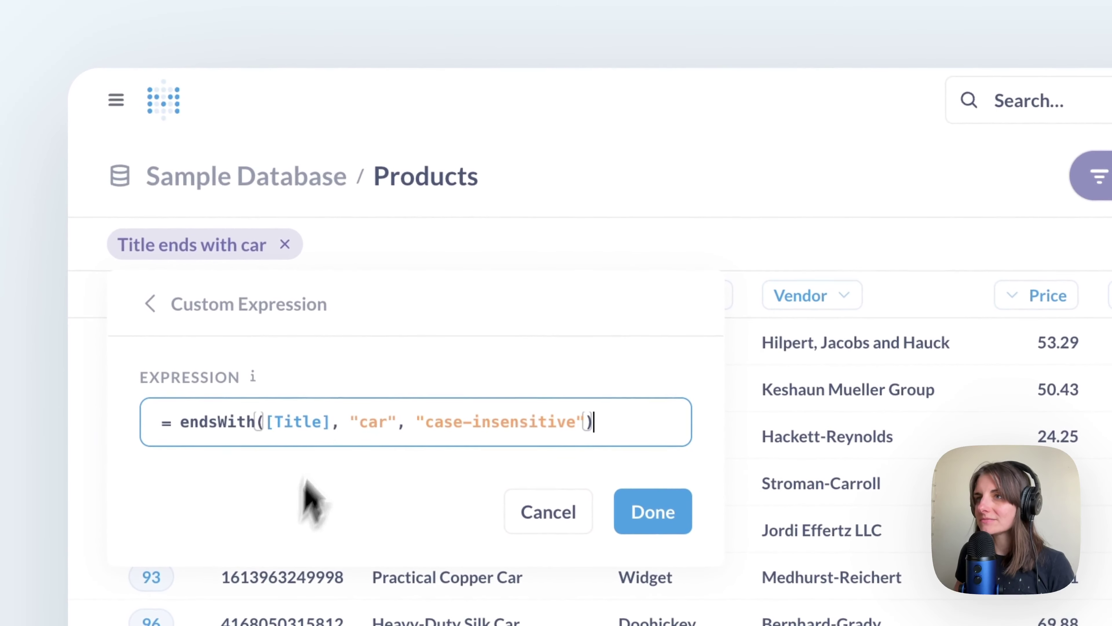
{"action": "left_click", "coordinate": [279, 342]}
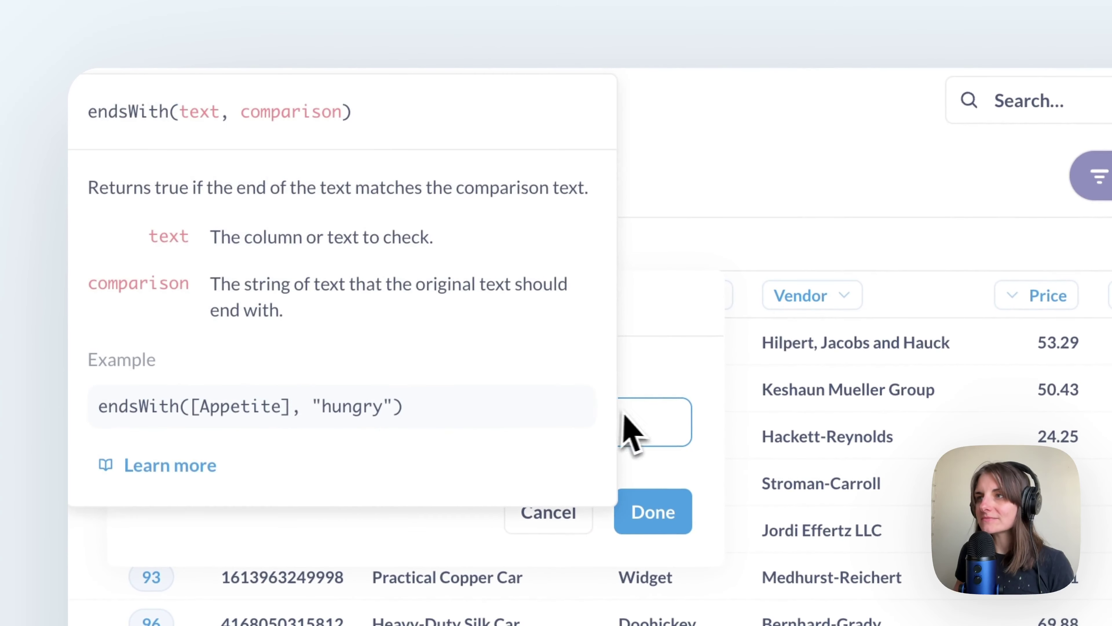
{"action": "left_click", "coordinate": [653, 423]}
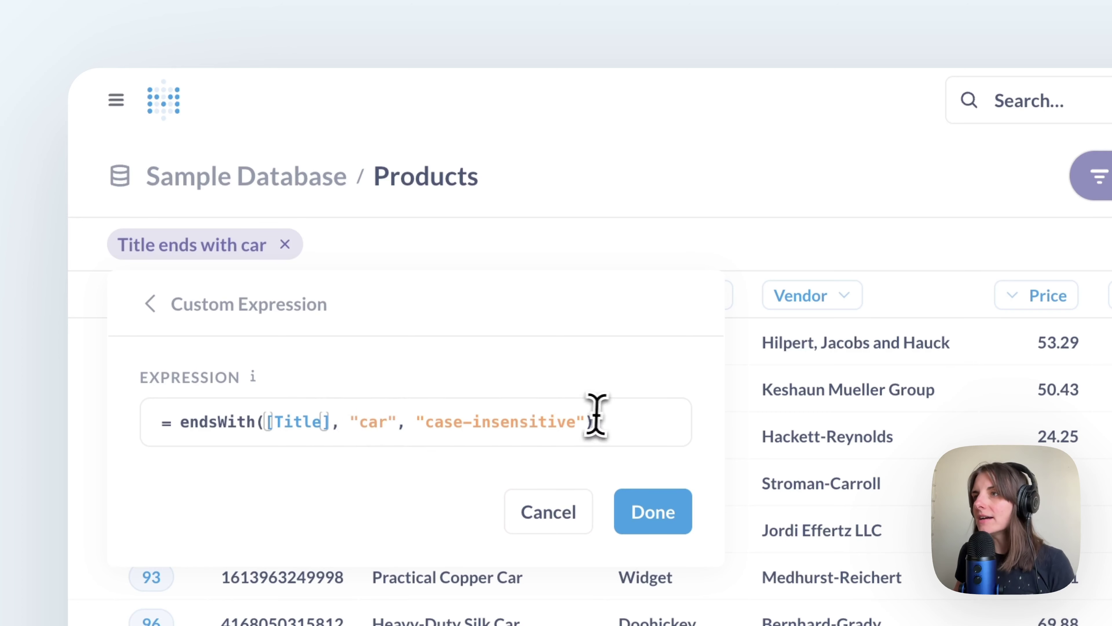
Step: Append OR and a pasted copy of the endsWith clause to the expression
{"action": "left_click", "coordinate": [603, 422]}
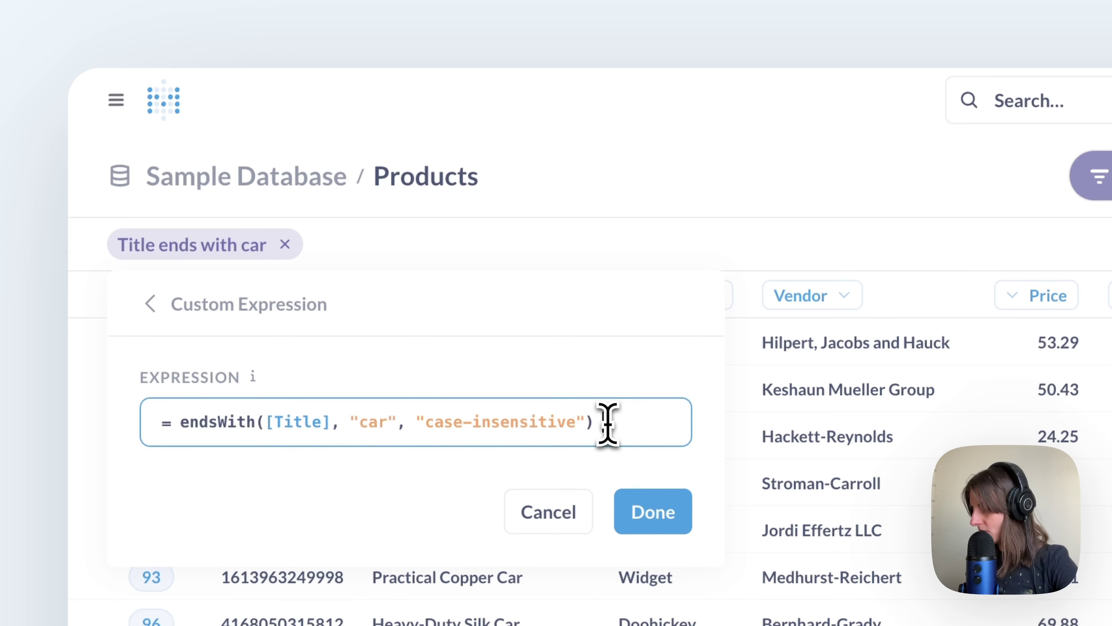
{"action": "type", "text": "OR"}
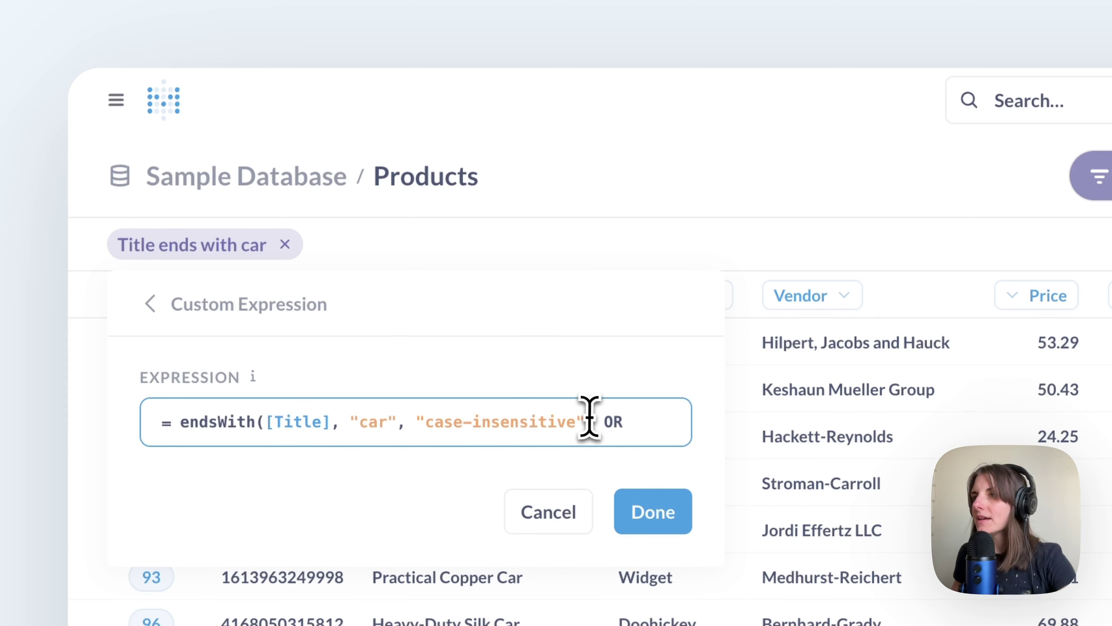
{"action": "left_click_drag", "start_coordinate": [592, 421], "coordinate": [181, 432]}
{"action": "key", "text": "ctrl+c"}
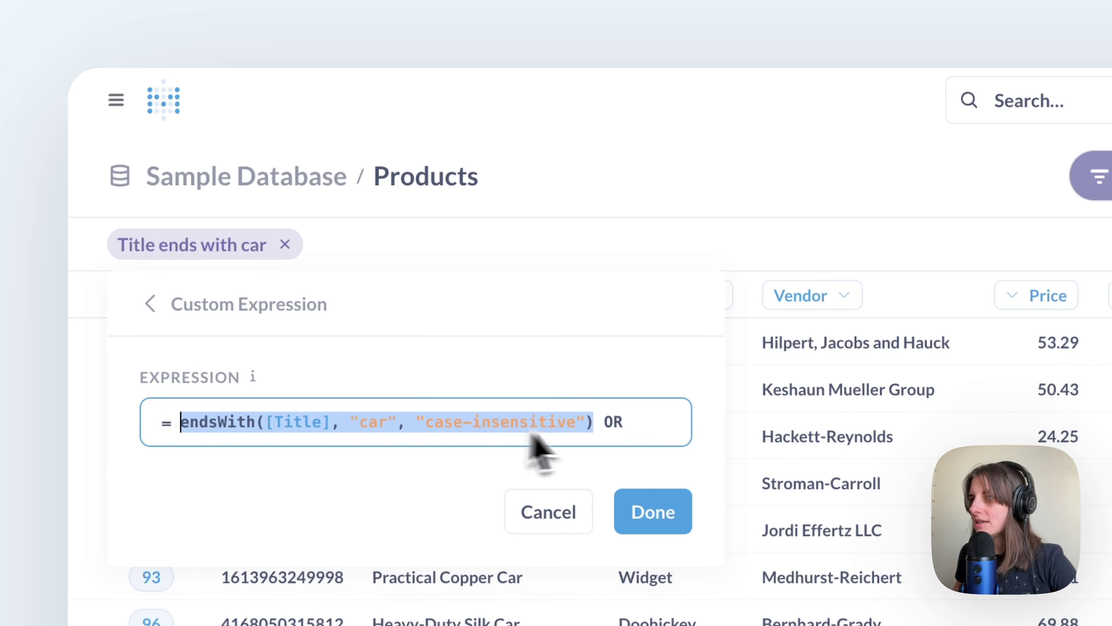
{"action": "left_click", "coordinate": [658, 423]}
{"action": "key", "text": "ctrl+v"}
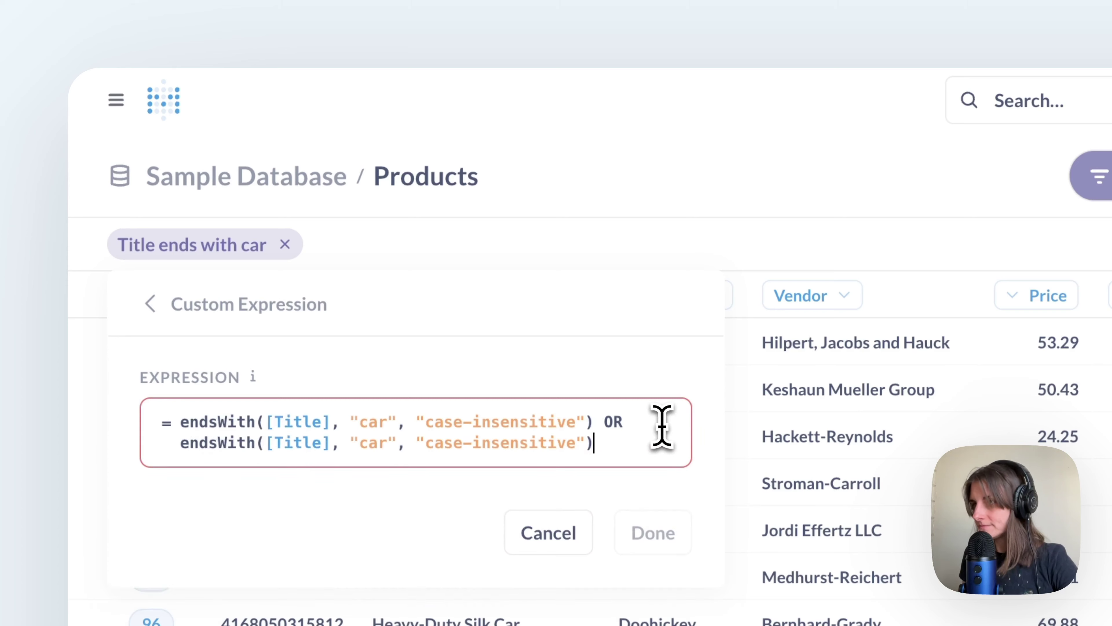
Step: Change 'car' to 'wallet' in the copied endsWith clause
{"action": "type", "text": "n"}
{"action": "key", "text": "BackSpace"}
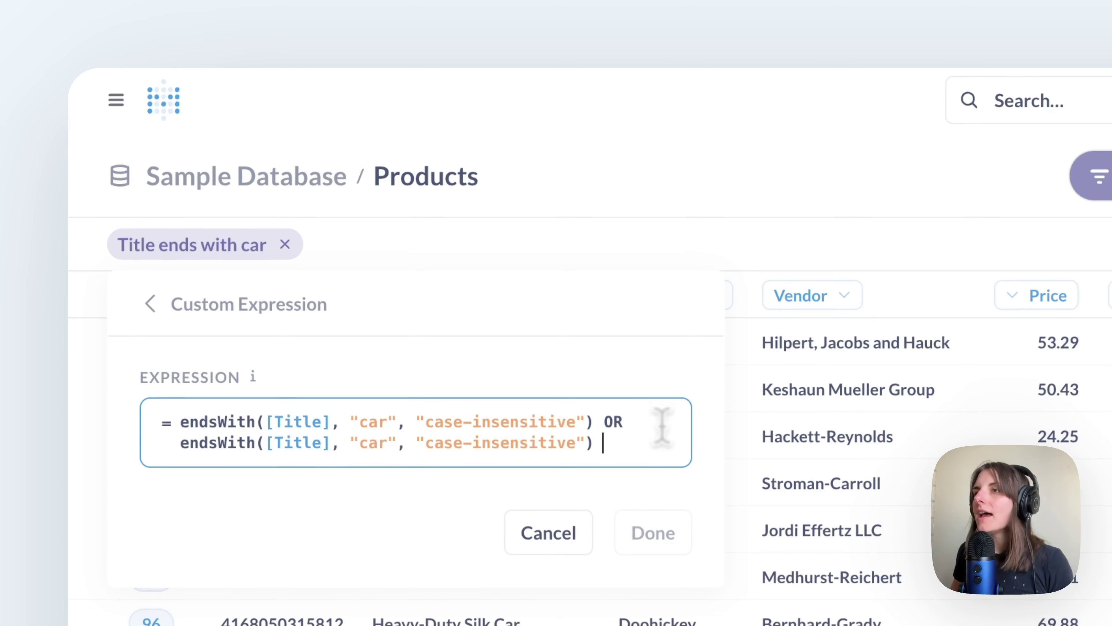
{"action": "left_click_drag", "start_coordinate": [390, 443], "coordinate": [359, 450]}
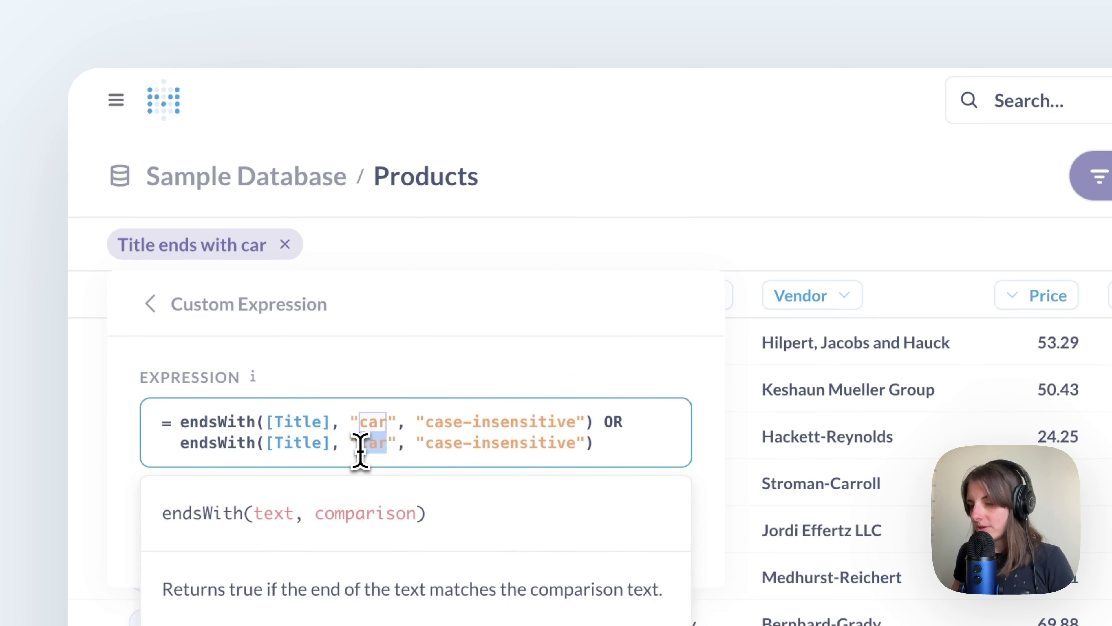
{"action": "type", "text": "wallet"}
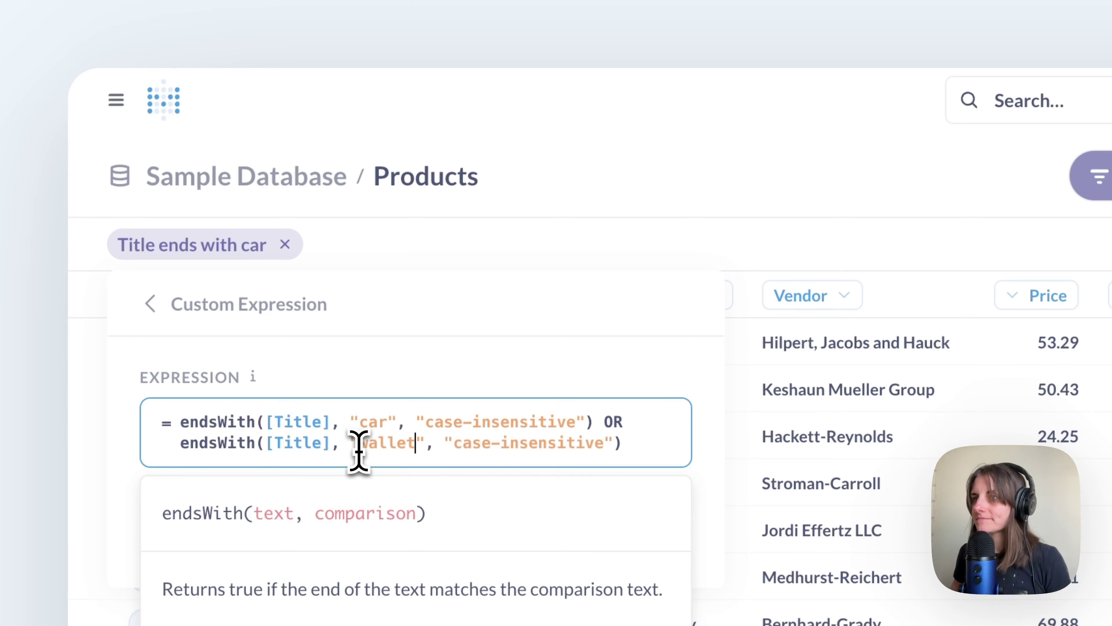
{"action": "left_click", "coordinate": [509, 440]}
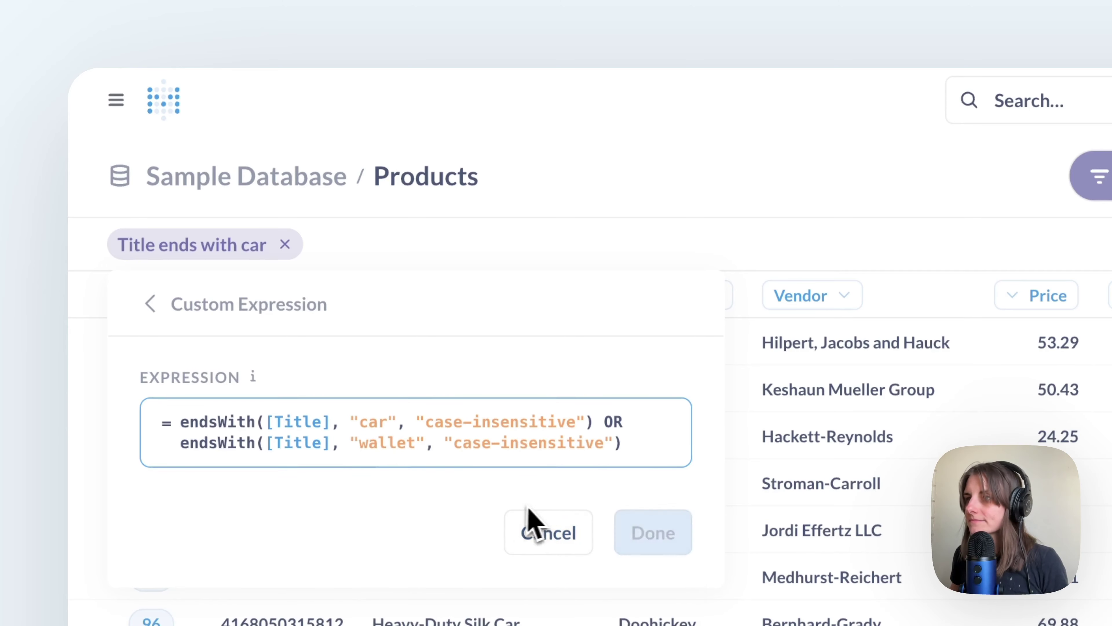
Step: Apply the car-or-wallet custom expression, showing 21 Products rows
{"action": "left_click", "coordinate": [630, 533]}
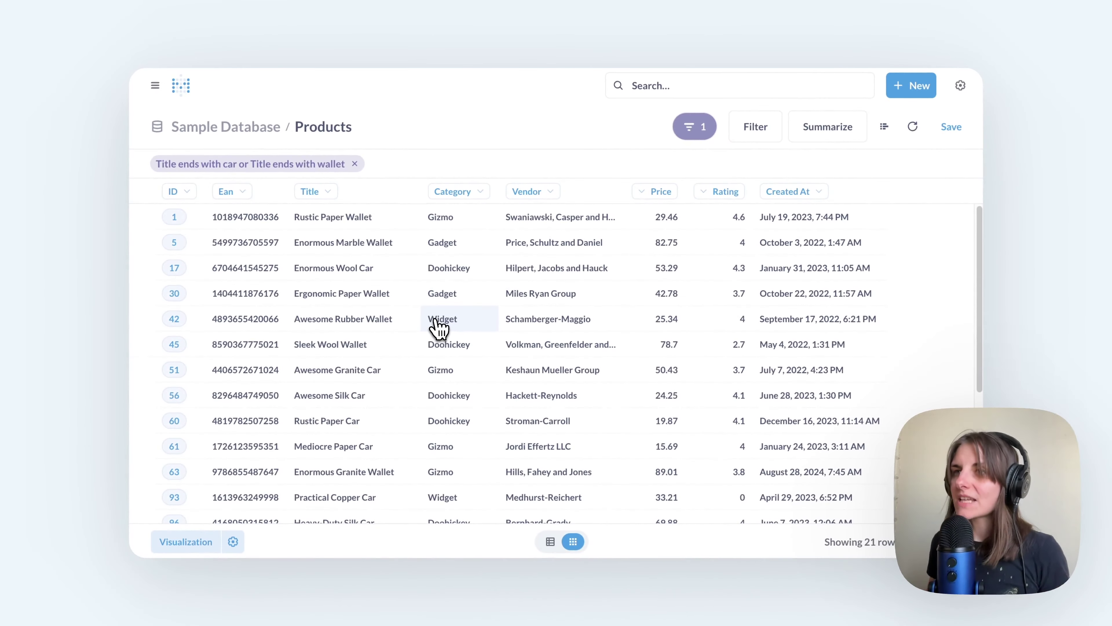